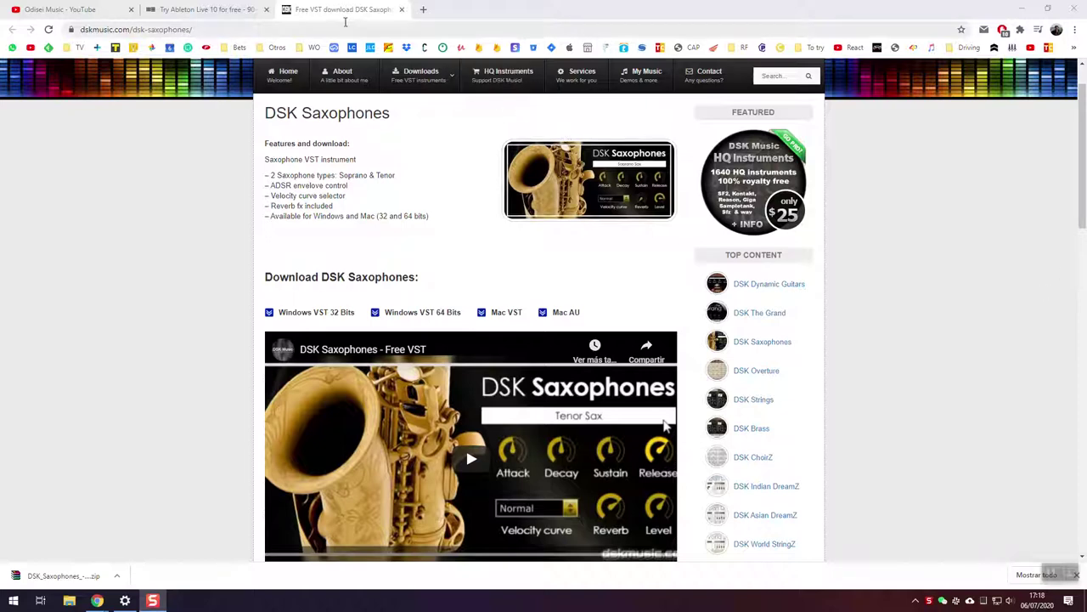
Step: Switch between the Ableton Live trial and DSK Saxophones pages, briefly highlighting the heading
click(208, 10)
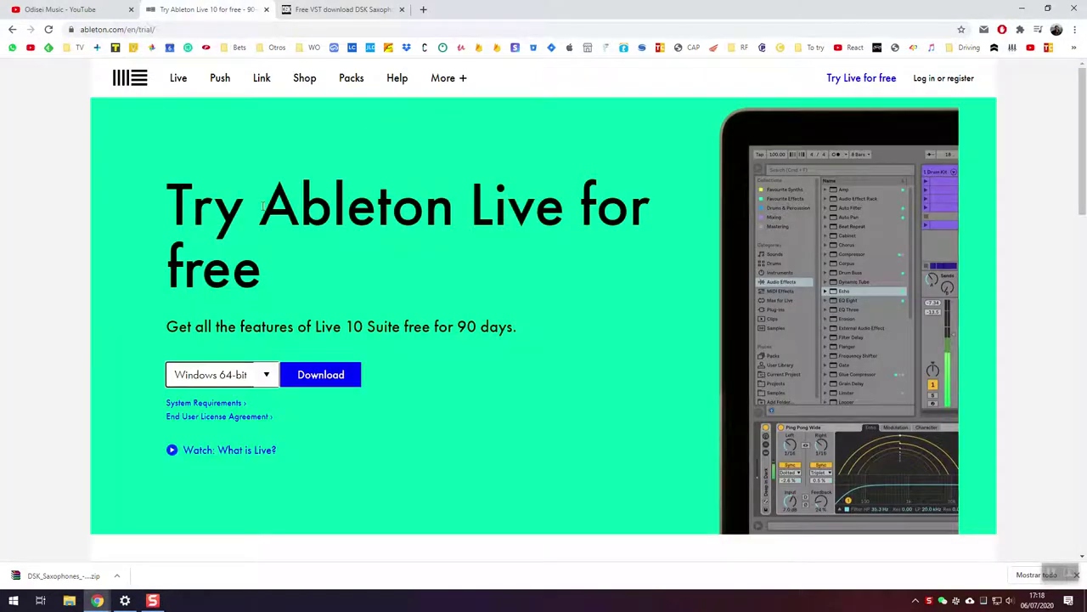
drag(280, 194, 556, 230)
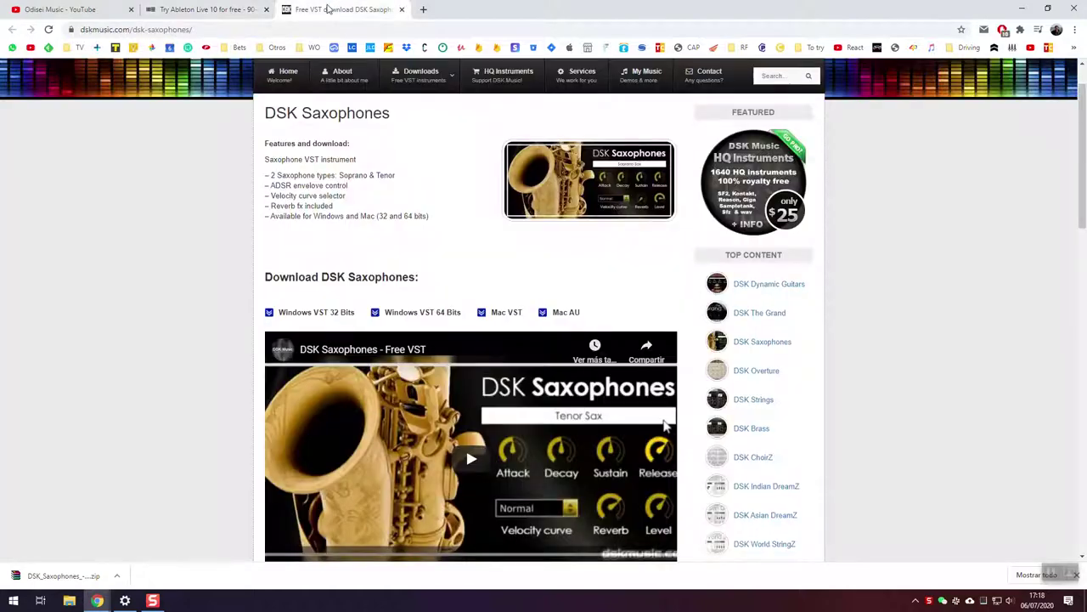
click(327, 9)
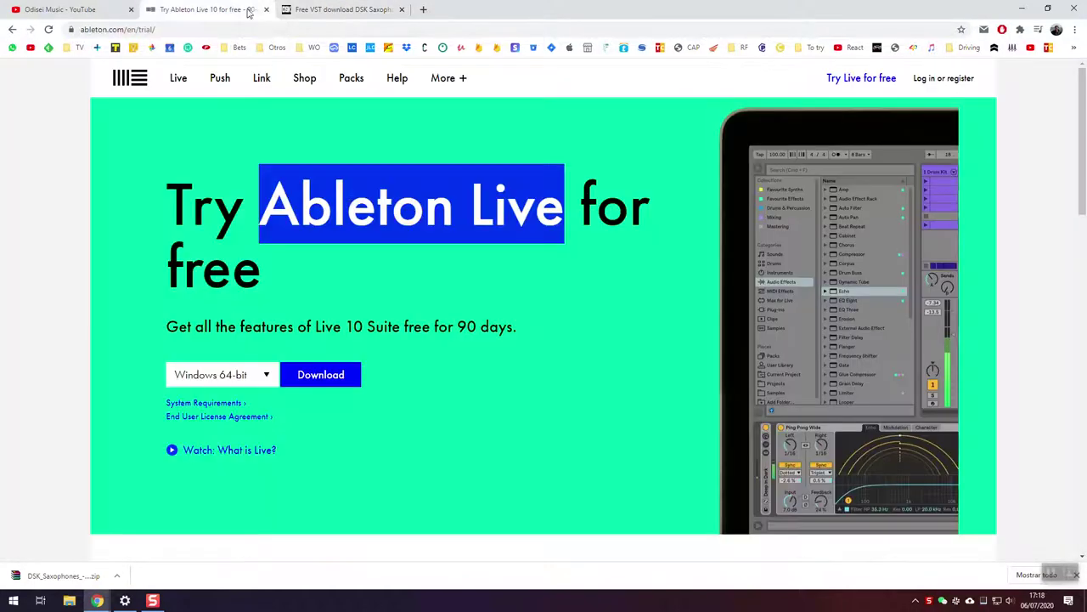
click(248, 10)
click(384, 272)
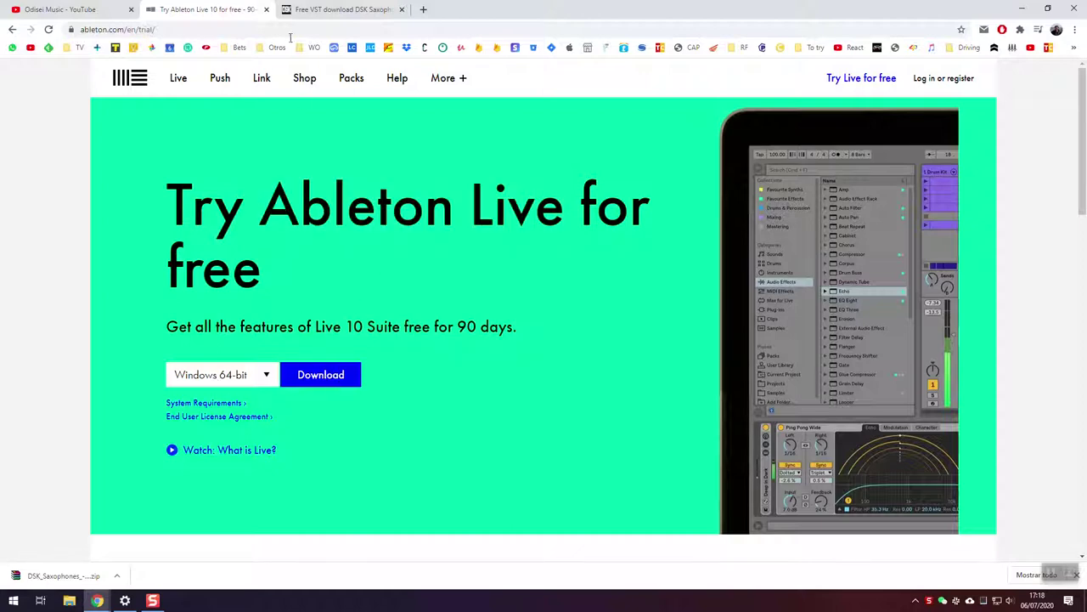
key(ctrl+Tab)
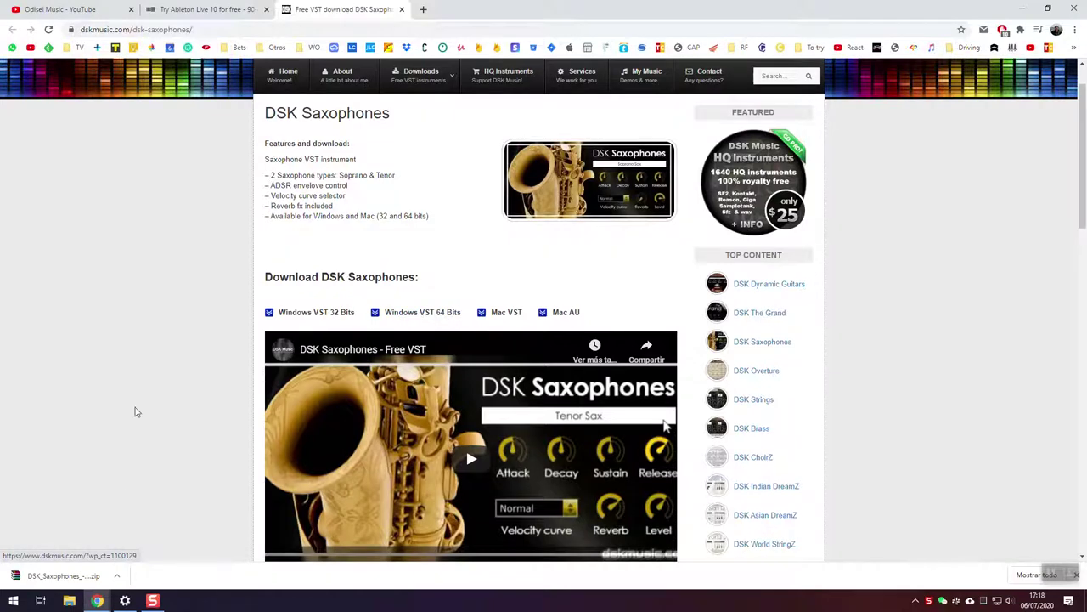
Step: Open the DSK Saxophones zip in WinRAR and select the three win64 files
click(89, 579)
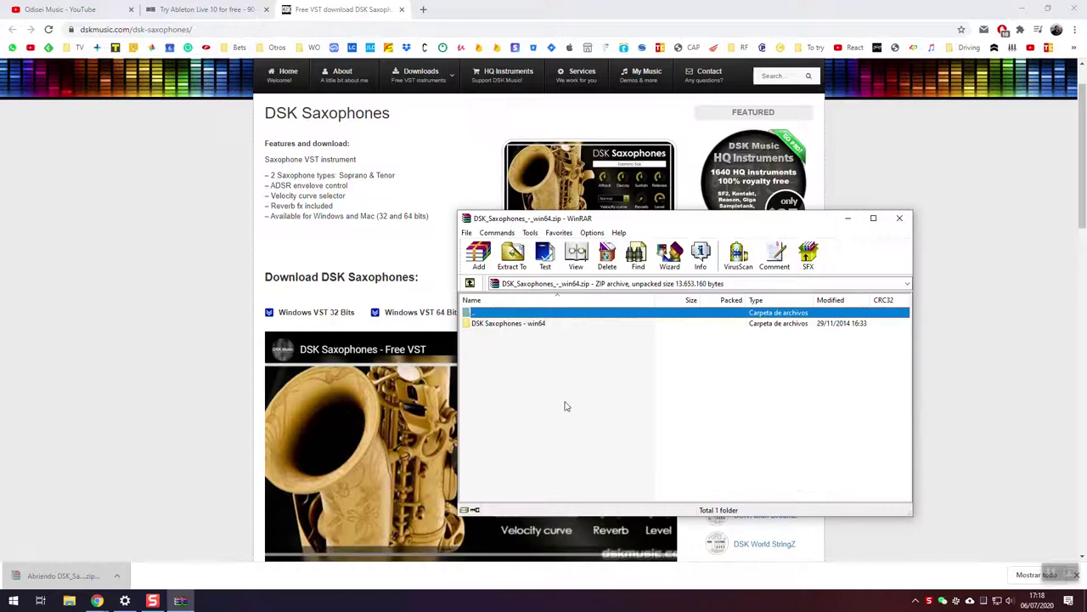
double_click(546, 330)
drag(579, 394, 499, 333)
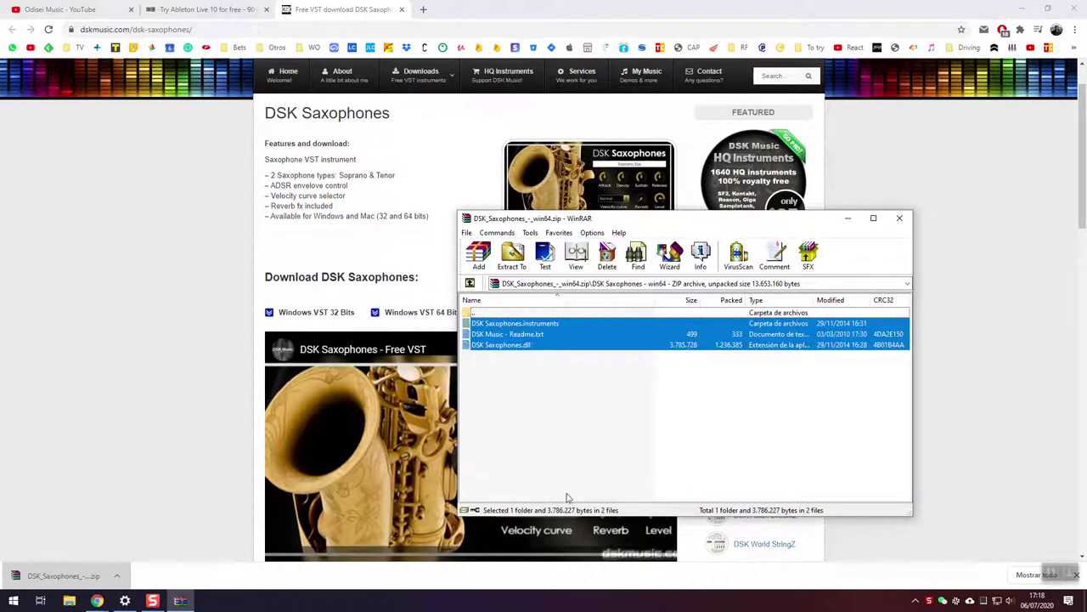
Step: Open File Explorer snapped to the left half with WinRAR on the right
click(69, 600)
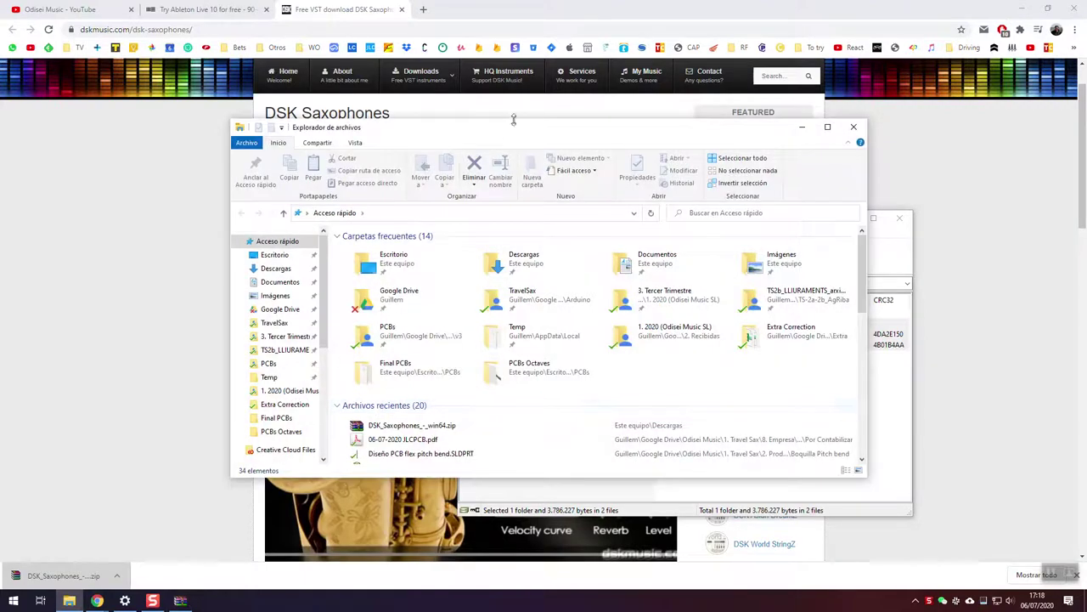
drag(513, 115, 1, 304)
key(Escape)
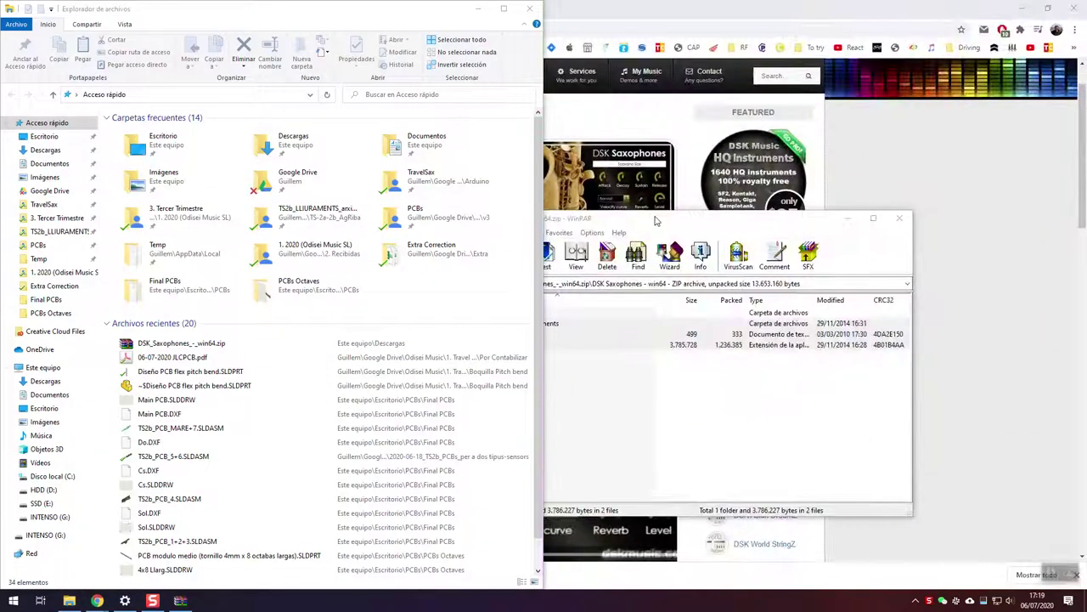
drag(722, 217, 813, 202)
Step: Copy the three DSK Saxophones files into C:\VST and close WinRAR
click(42, 475)
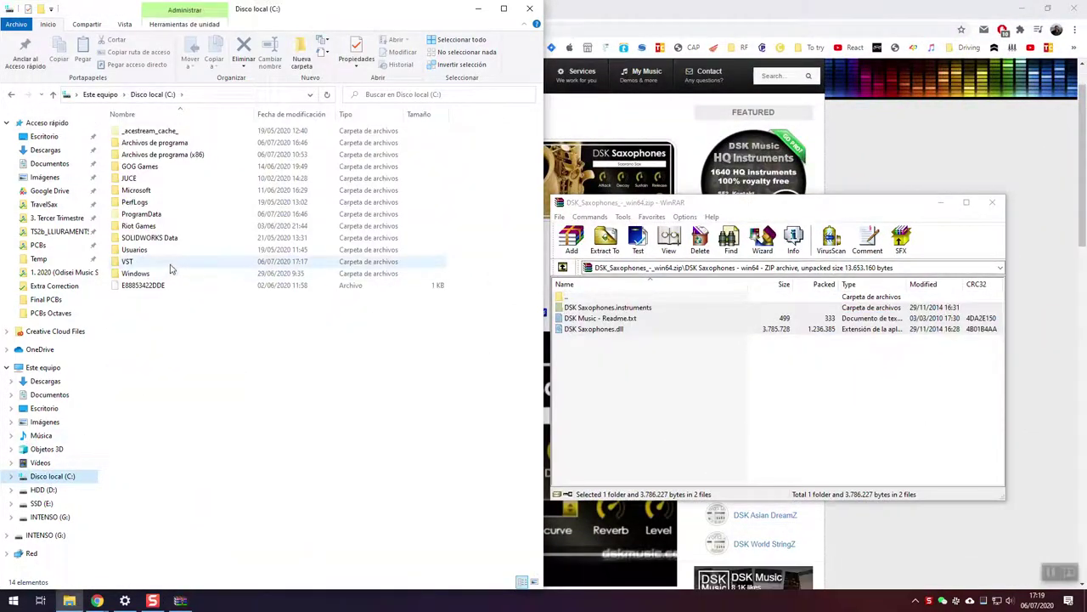
double_click(156, 262)
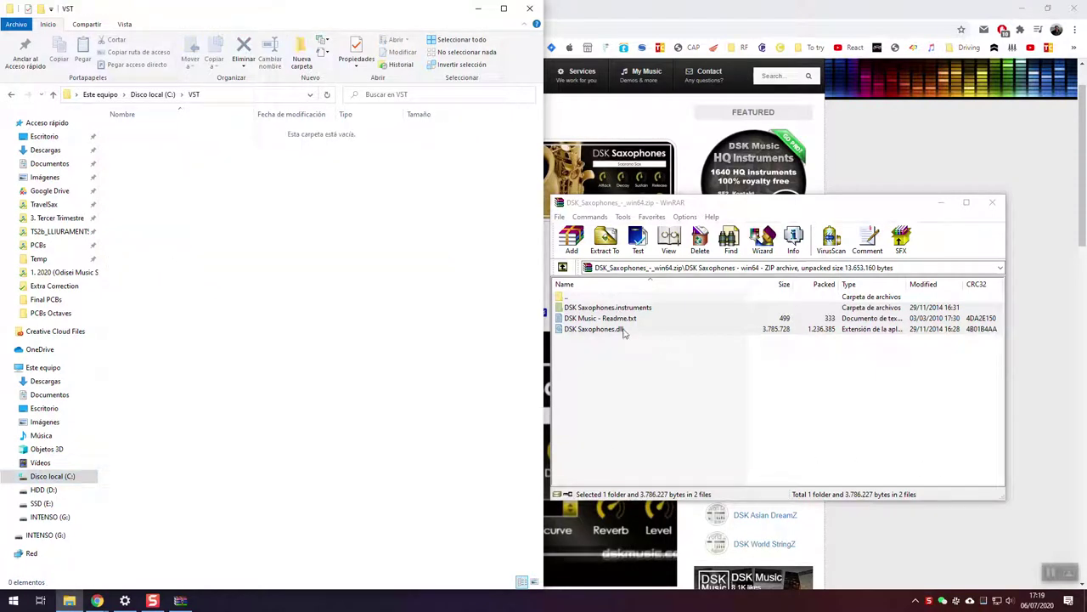
drag(643, 307, 272, 299)
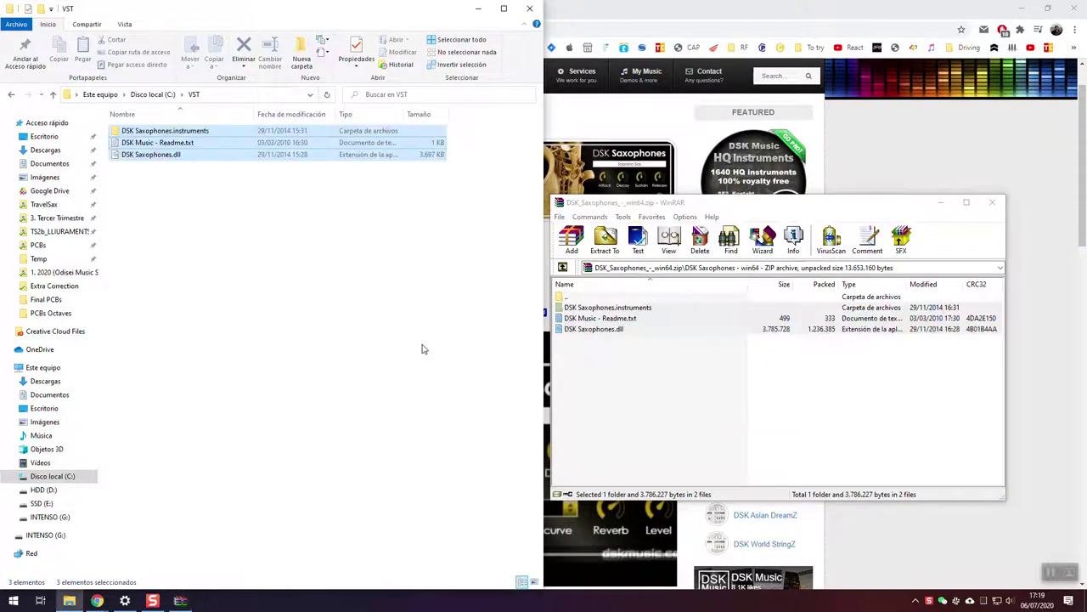
click(995, 204)
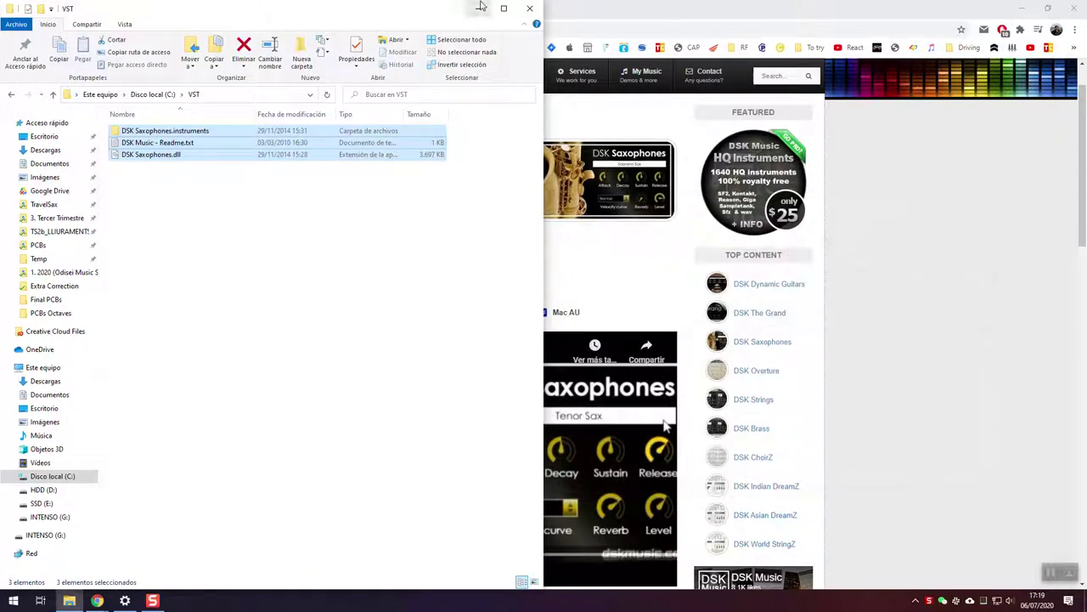
Step: Close File Explorer and launch Ableton Live 10 Trial by searching 'abl'
click(529, 8)
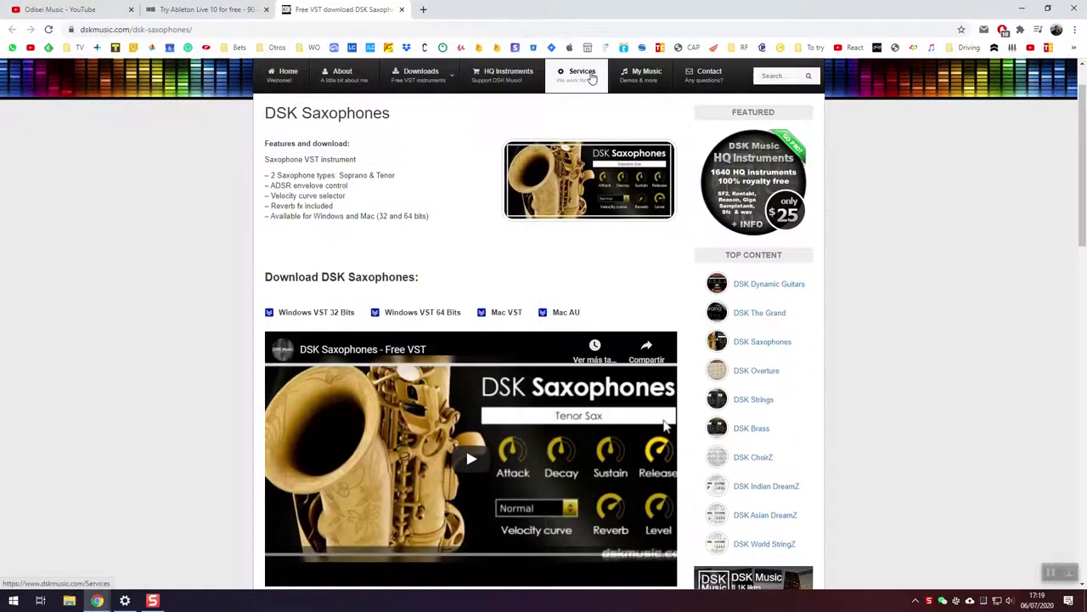
key(super)
text(able)
key(Return)
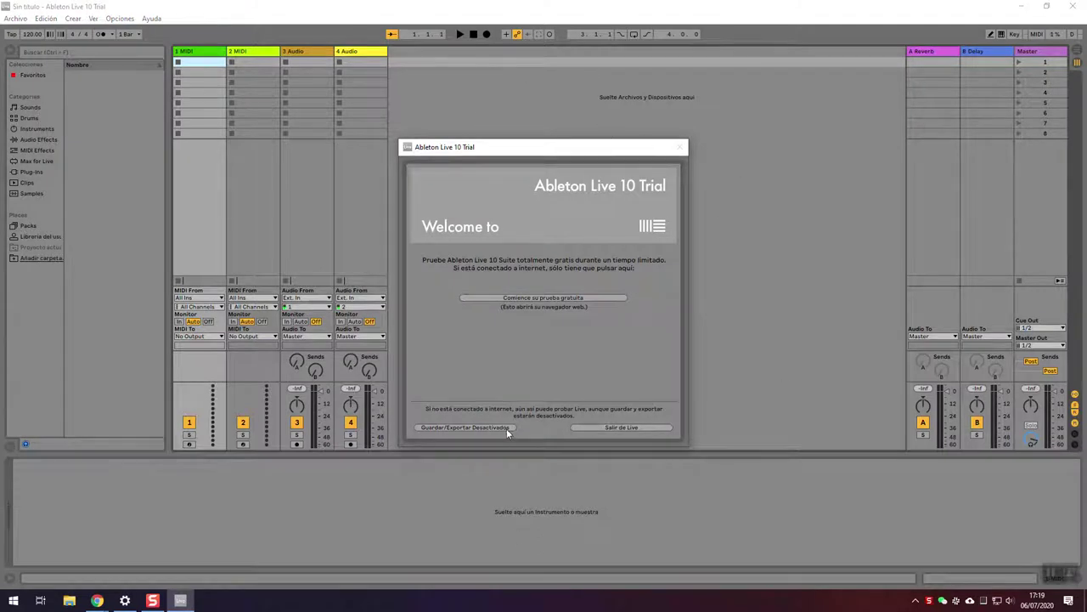
Step: Continue the trial, open Opciones > Preferencias and adjust the Audio input buffer size
click(463, 427)
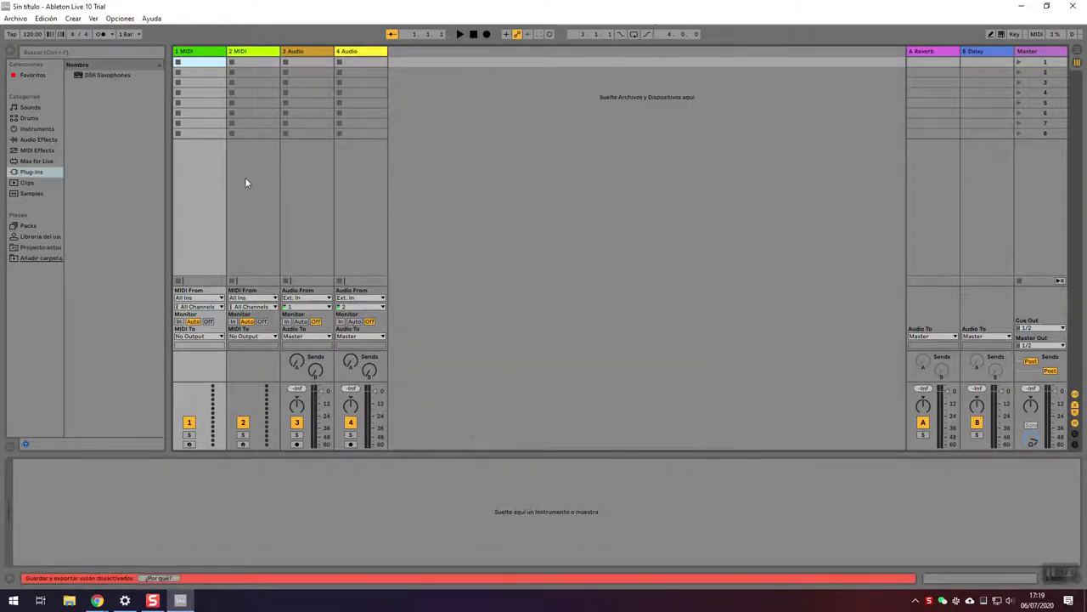
click(119, 19)
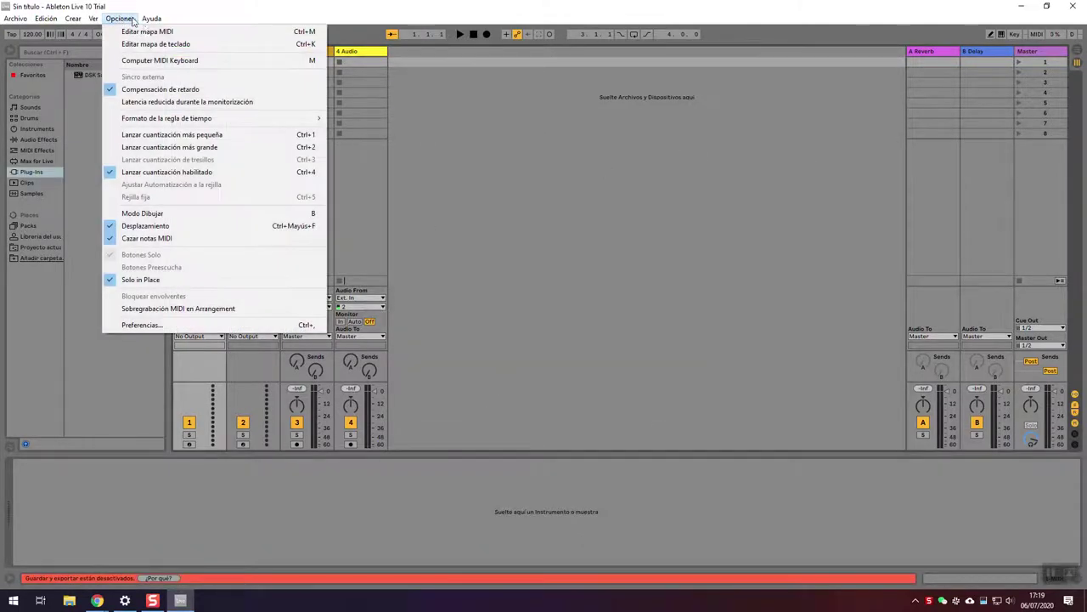
click(169, 326)
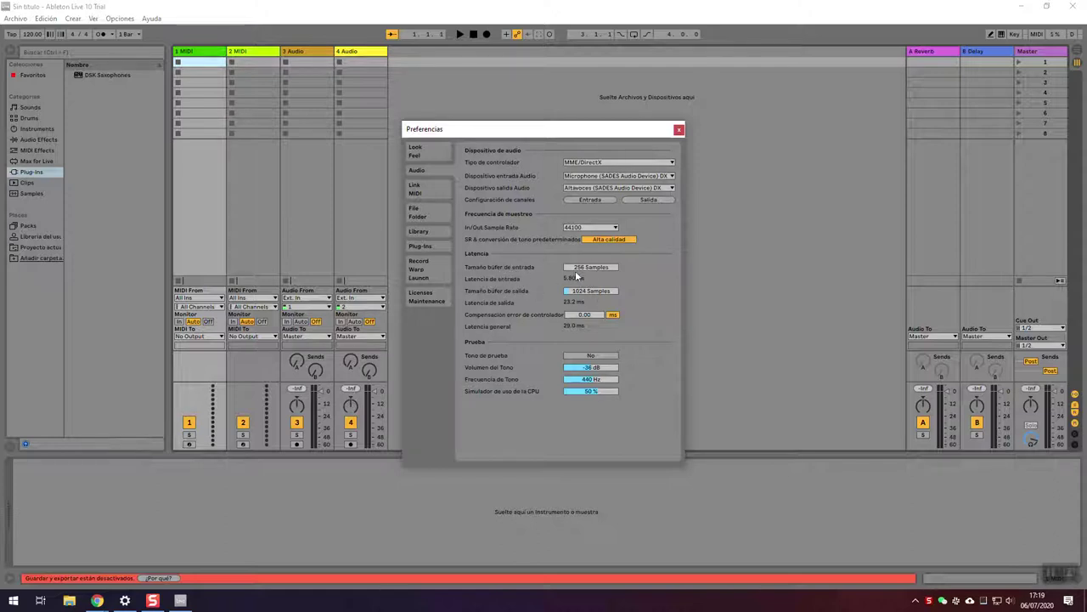
mouse_move(577, 269)
mouse_down()
mouse_move(577, 231)
mouse_move(579, 274)
mouse_up()
Step: On the Plug-Ins tab, choose C:\VST as the custom VST2 folder, then close Preferences
click(434, 247)
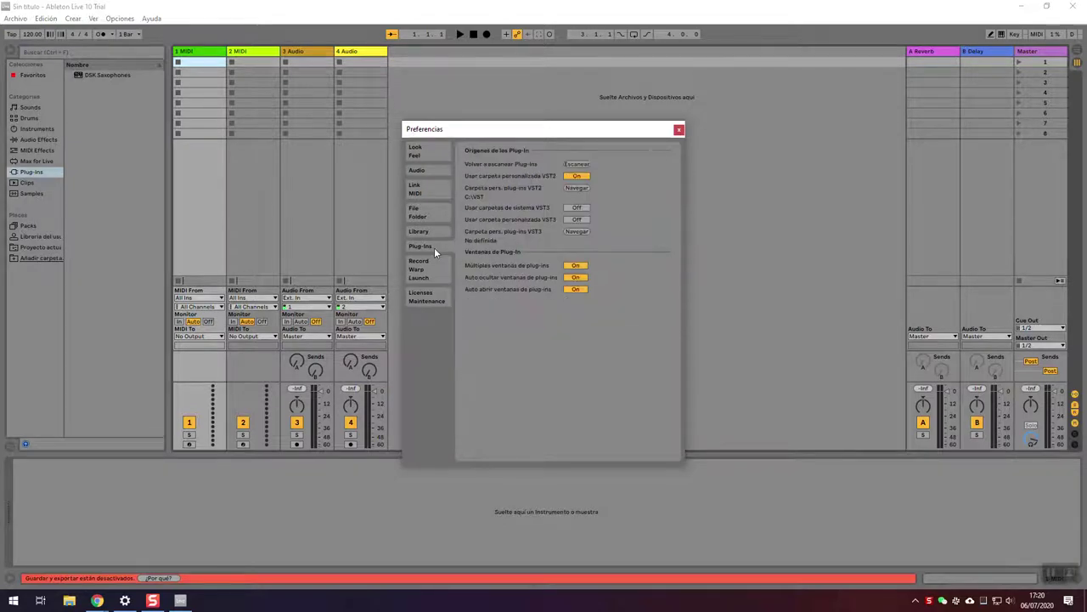
click(574, 189)
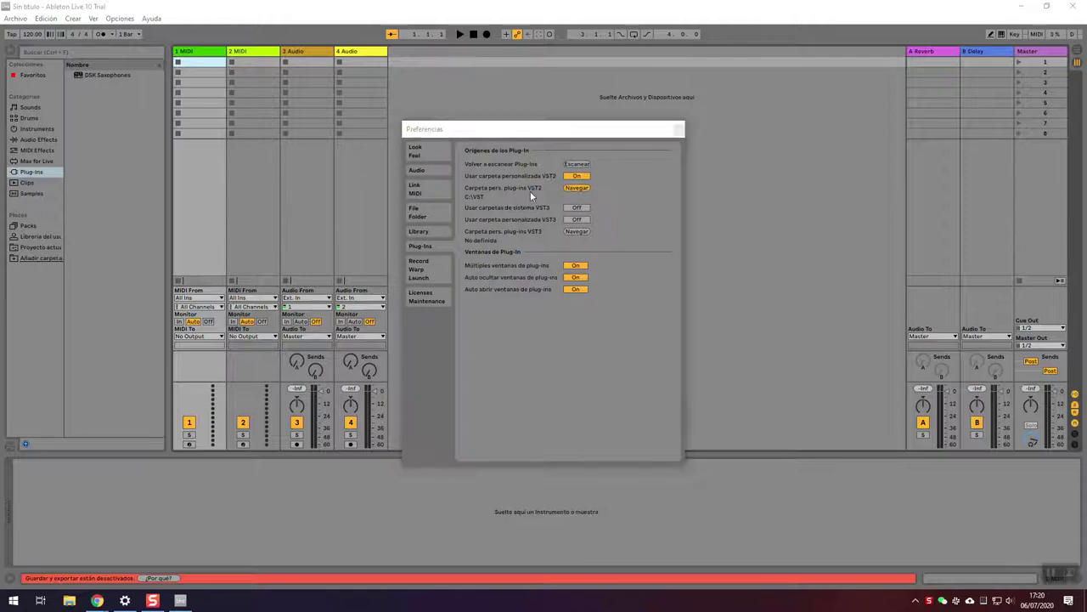
click(524, 351)
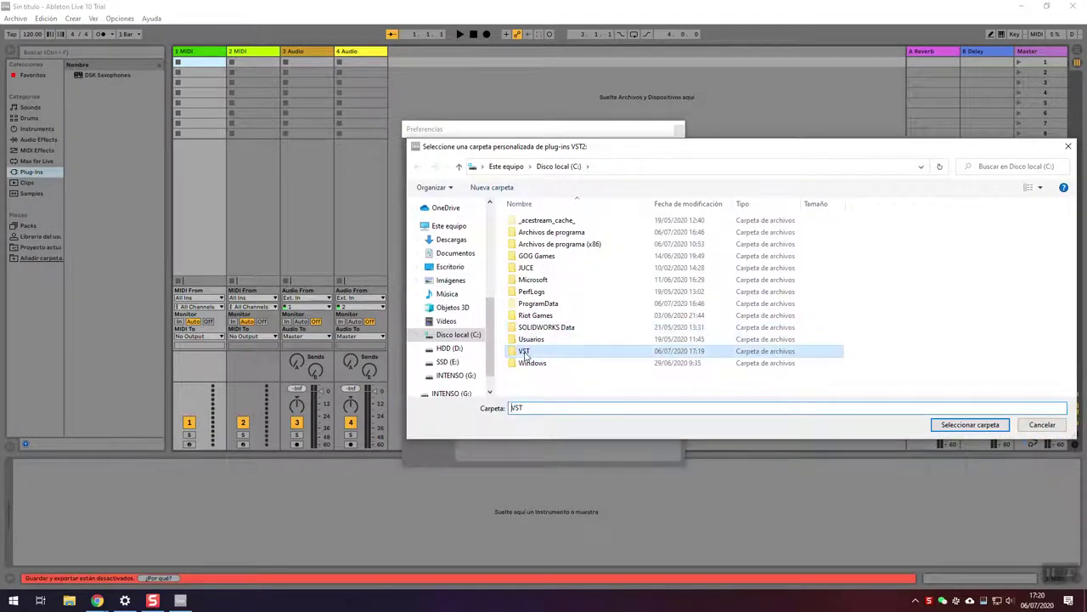
click(969, 424)
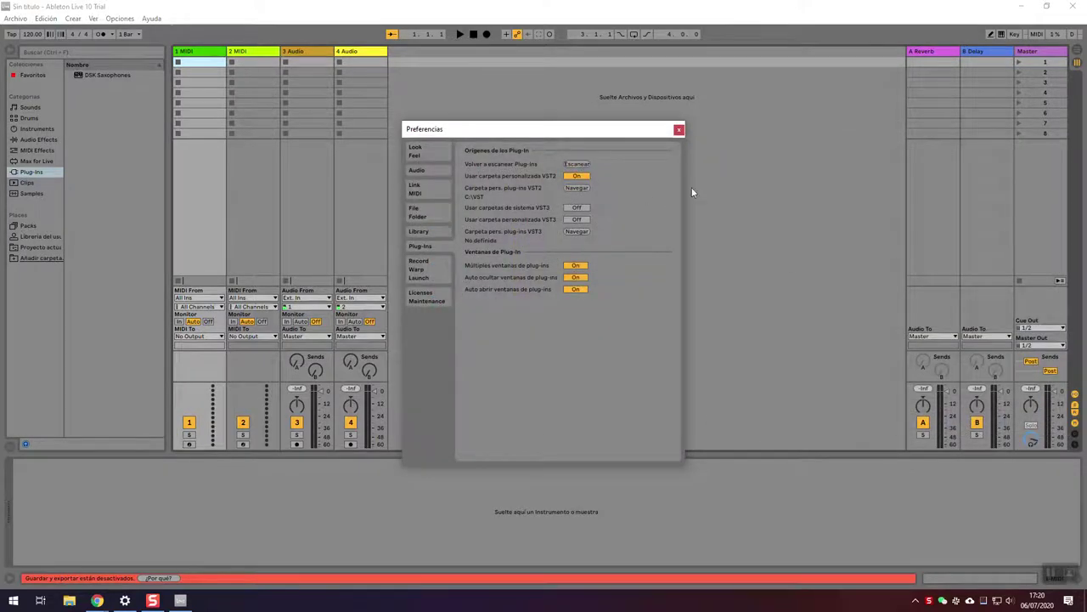
click(679, 130)
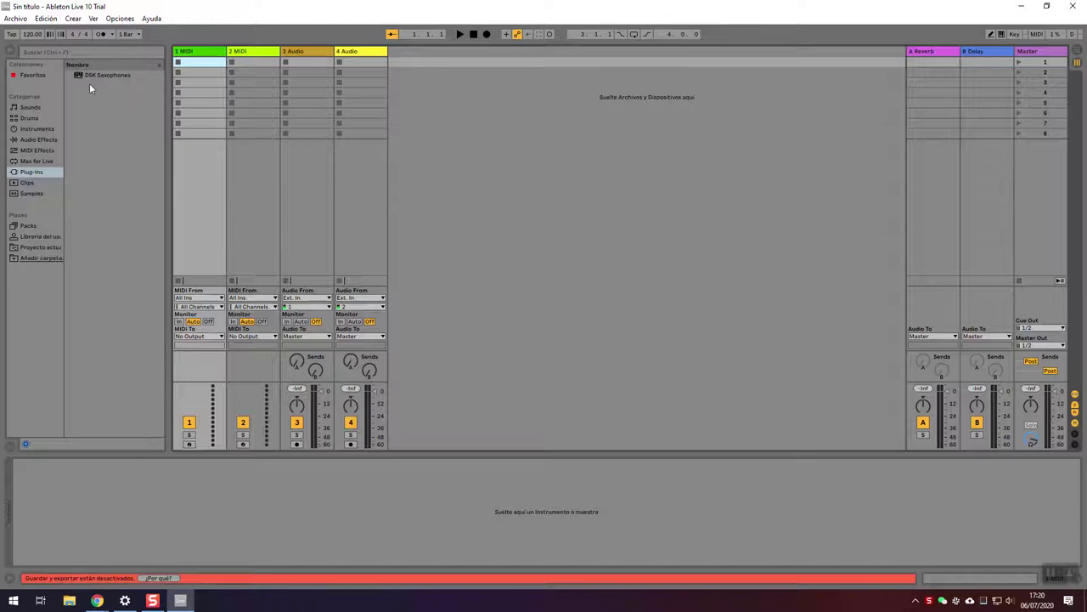
Step: Drag Bottle Blower.adg from Sounds > Winds onto track 1 MIDI, then collapse Winds
click(29, 118)
click(30, 107)
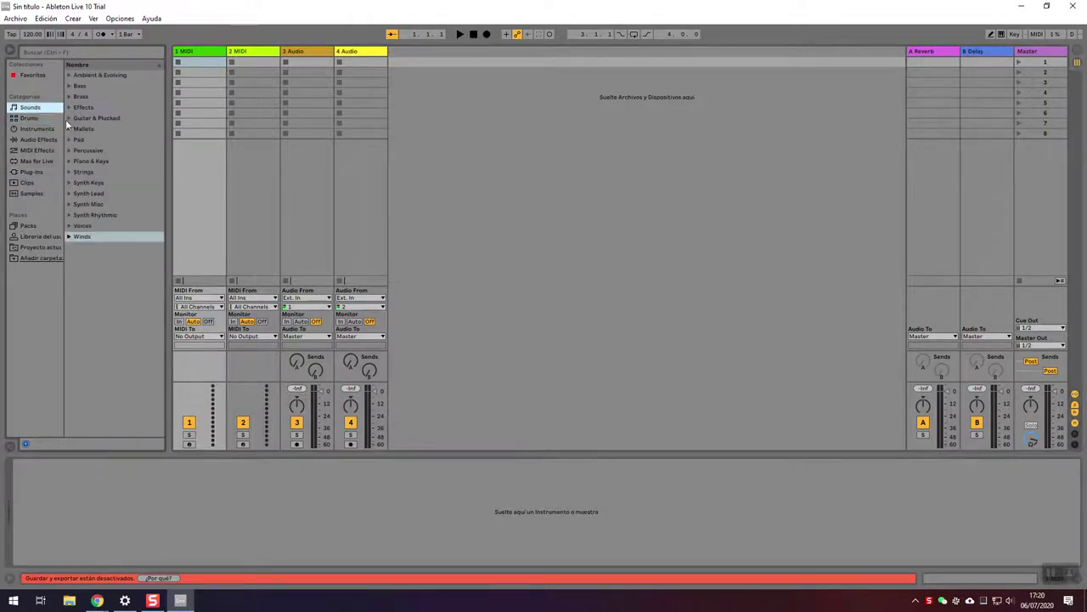
click(68, 237)
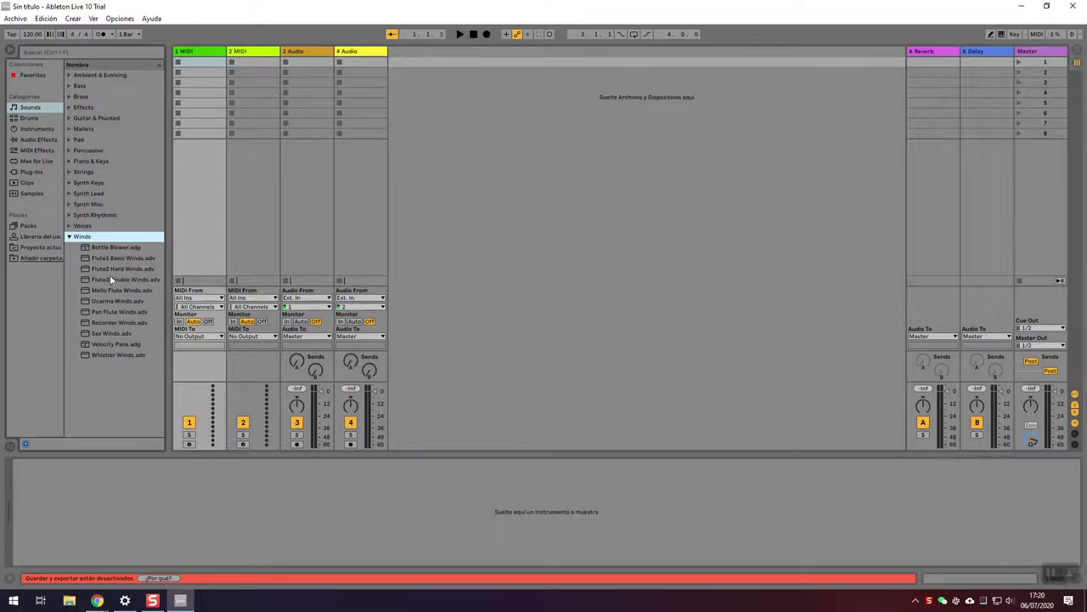
click(106, 247)
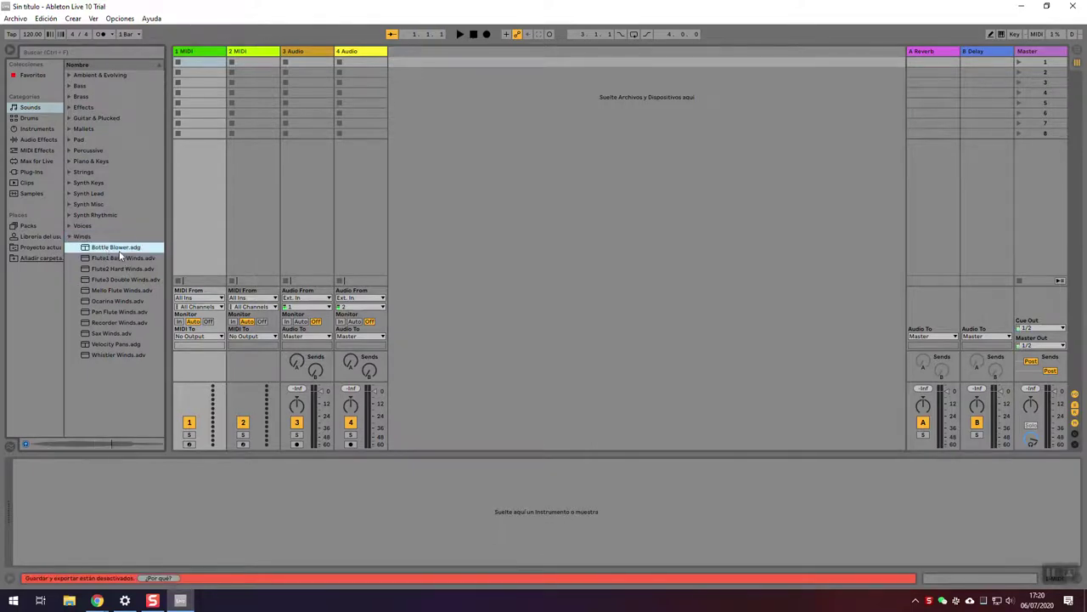
drag(119, 251, 200, 213)
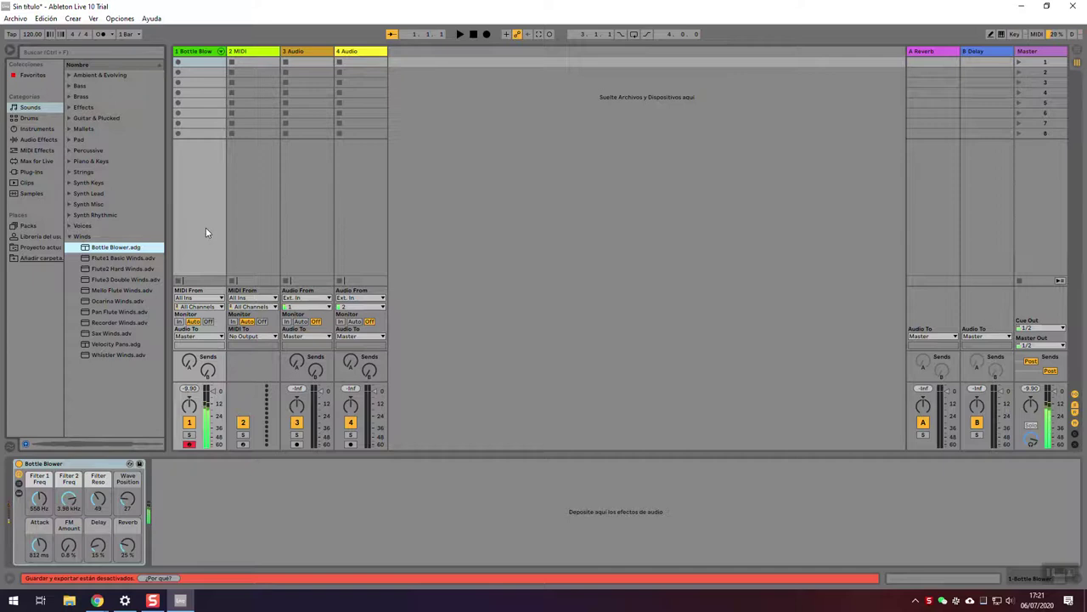
click(70, 236)
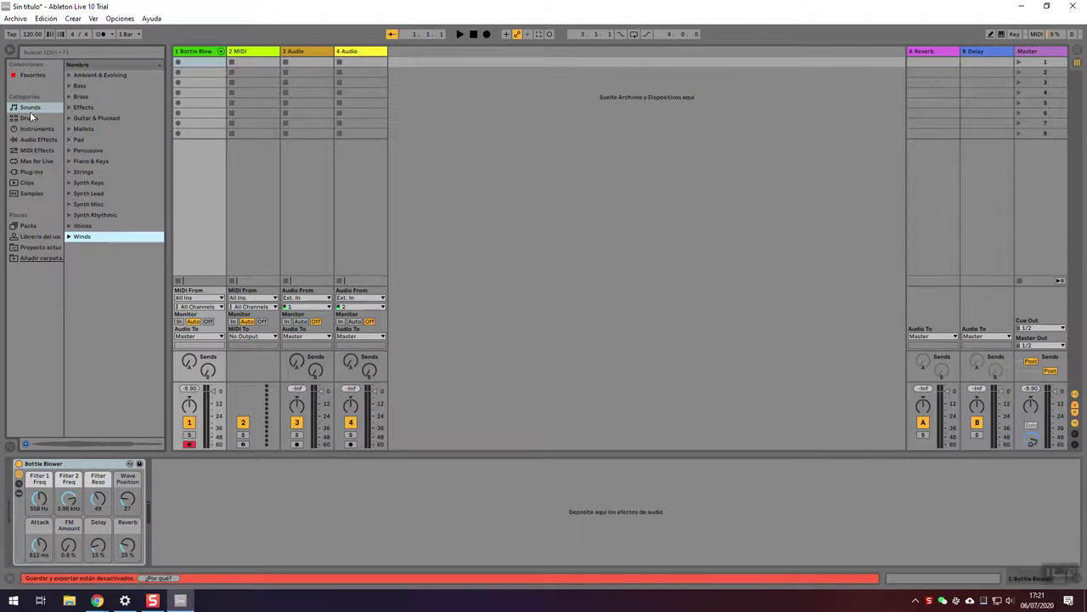
Step: Drop DSK Saxophones from Plug-ins onto track 1, centre its window, keeping Soprano Sax
click(23, 172)
click(85, 77)
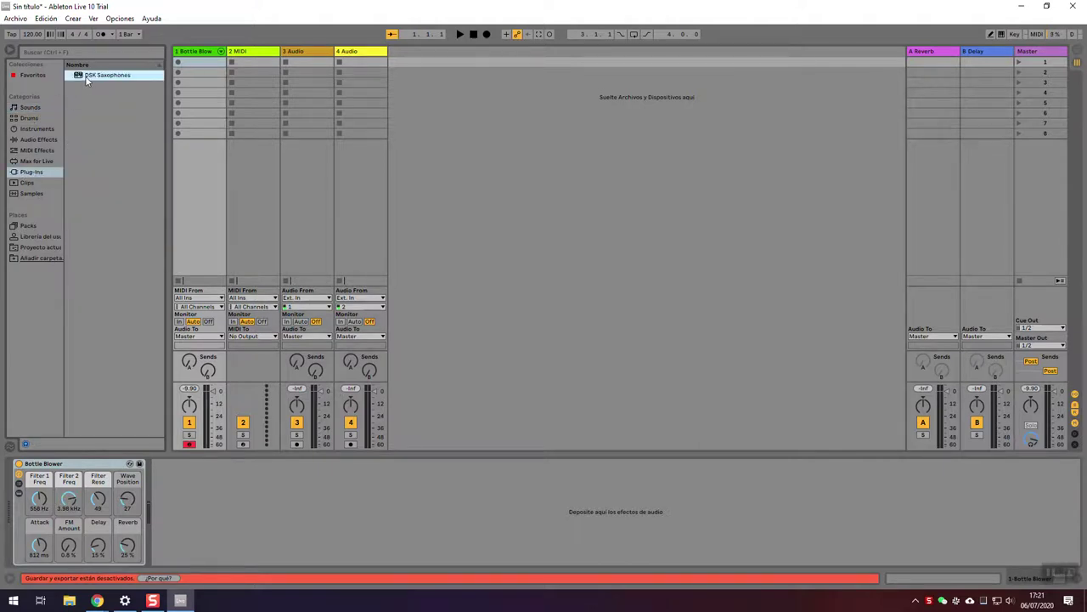
drag(86, 76, 194, 175)
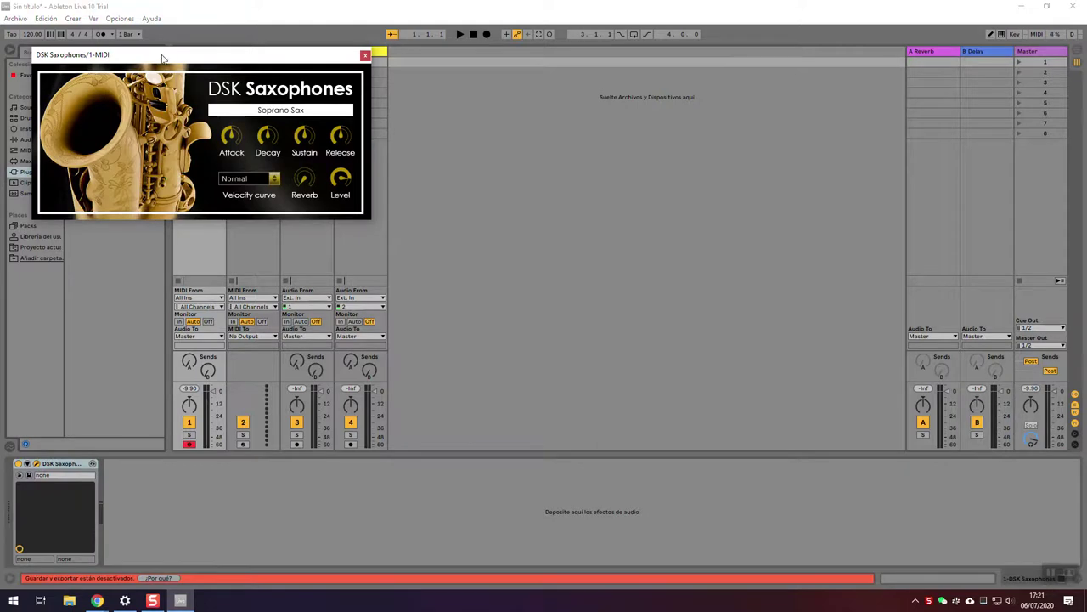
drag(164, 59, 419, 109)
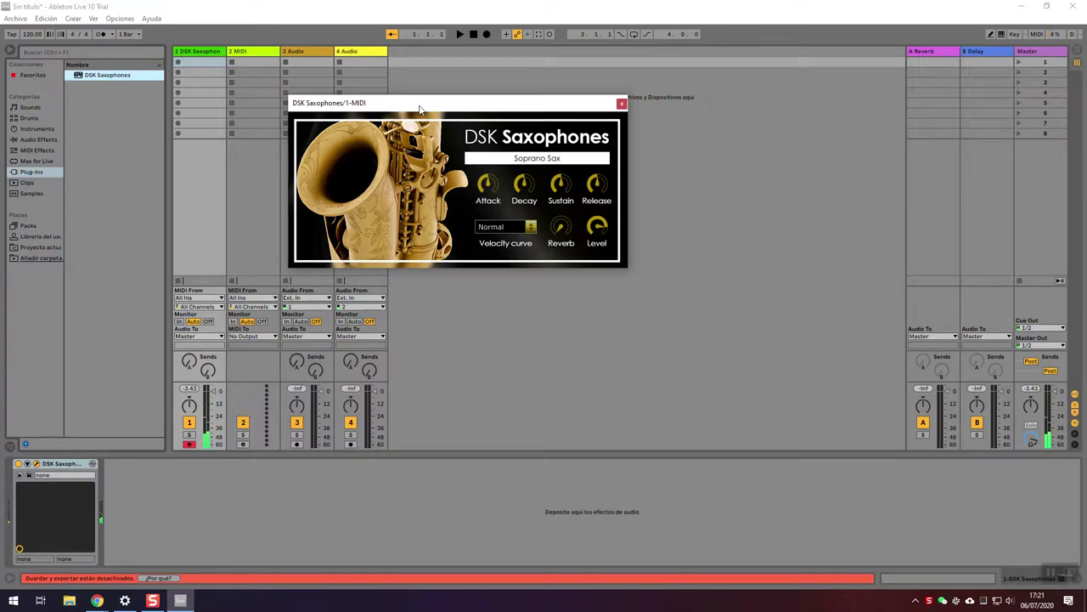
click(494, 158)
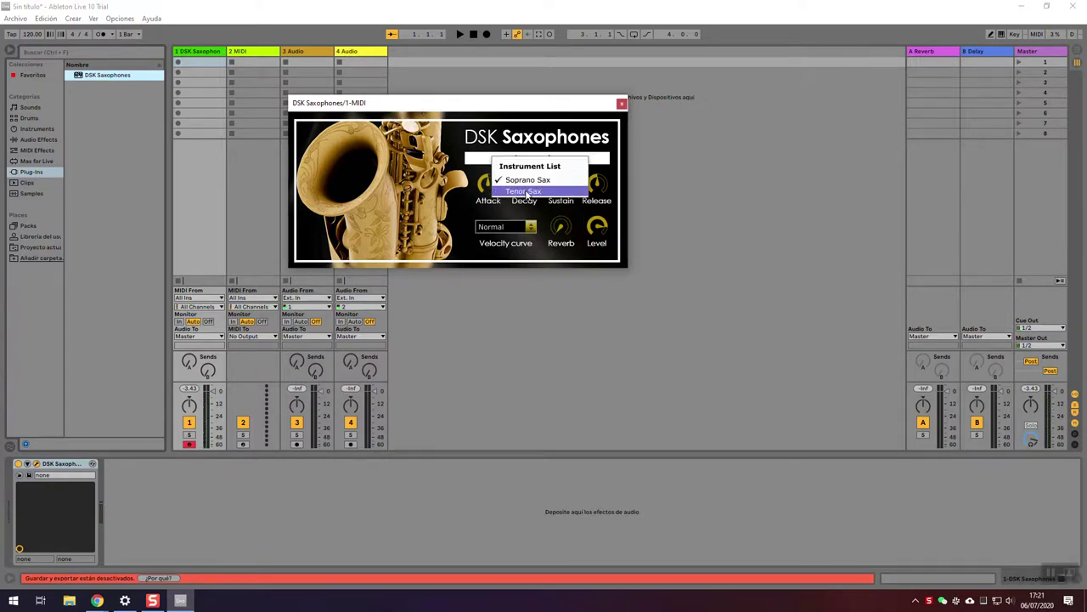
click(457, 134)
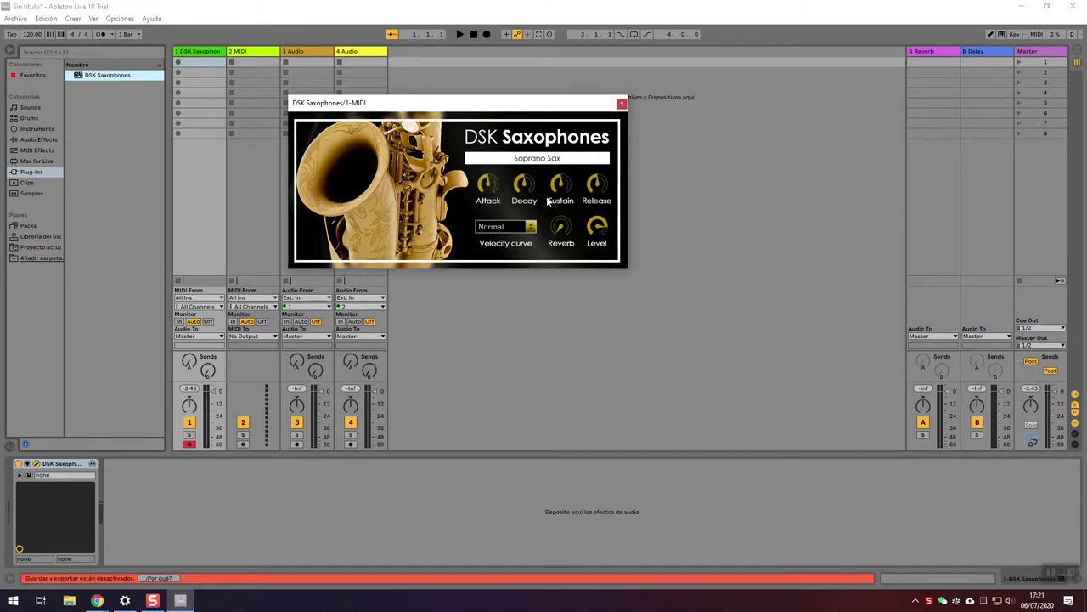